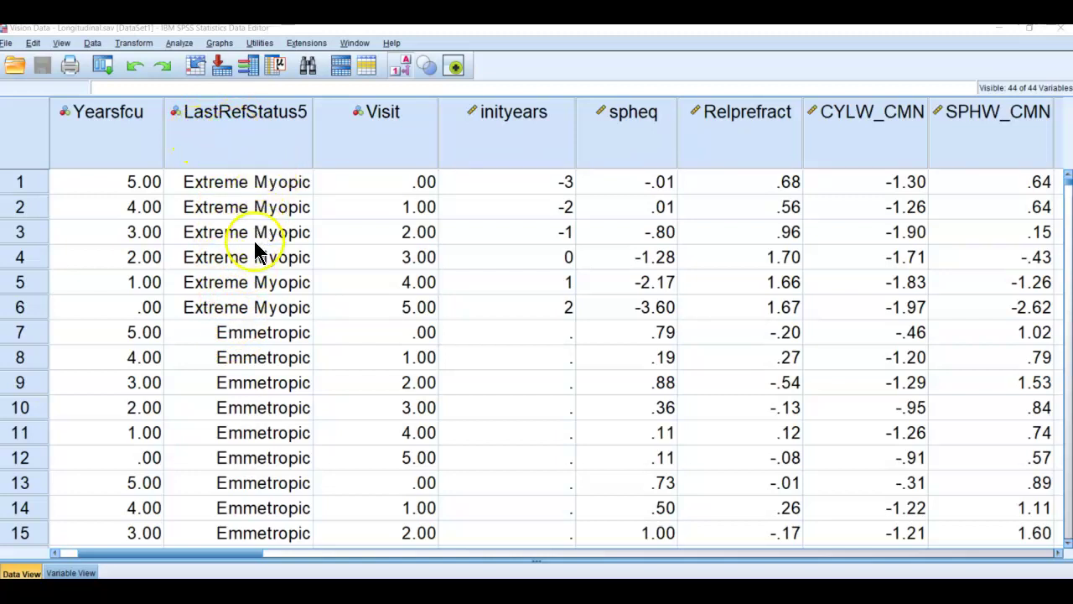
Scroll across the Data Editor to check the ETHNIC and refractive-status columns, then scroll back
scroll(255, 256, down, 1)
scroll(256, 259, up, 1)
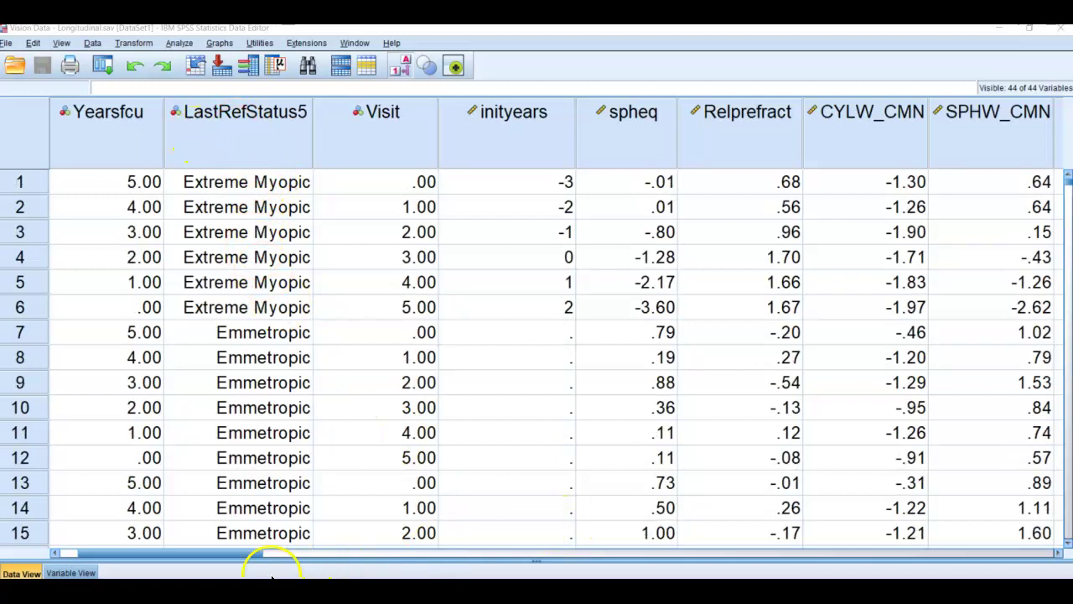
drag(238, 558, 414, 567)
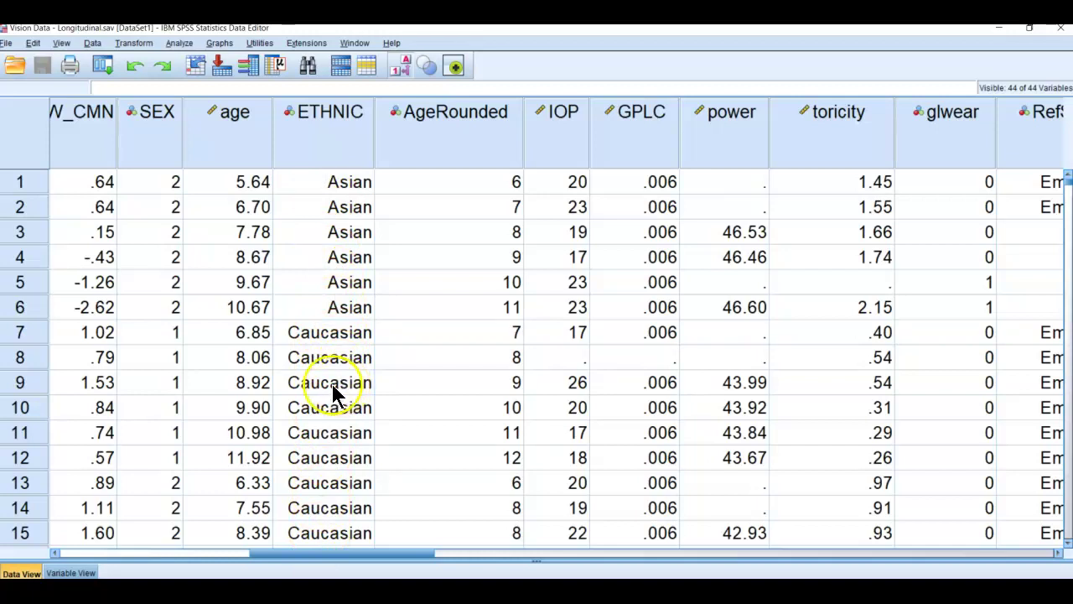
drag(375, 554, 156, 556)
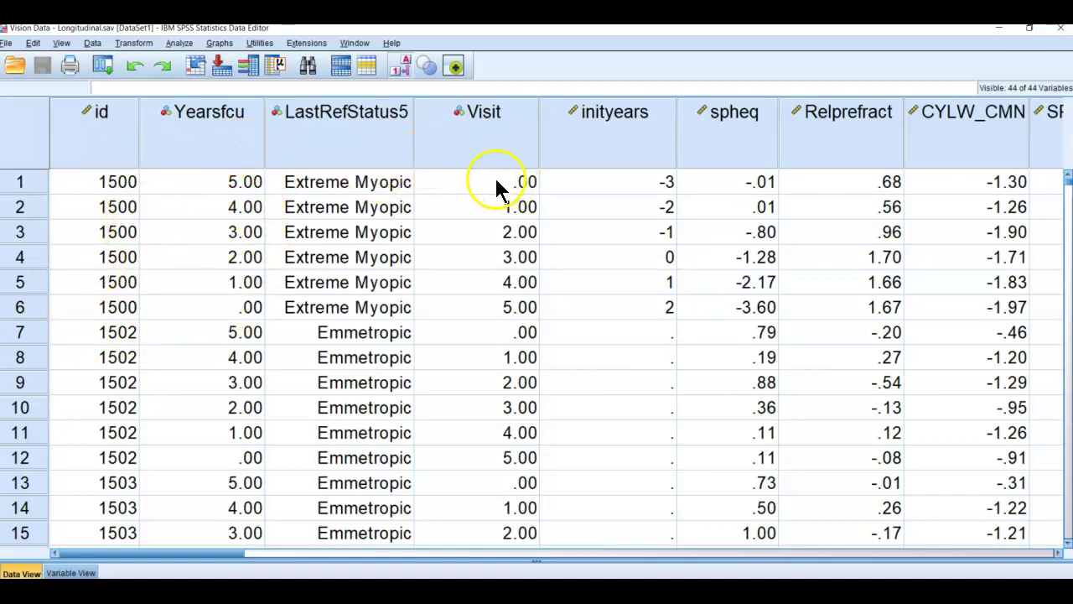
Filter the dataset with Select Cases using the If condition Visit = 0
click(92, 43)
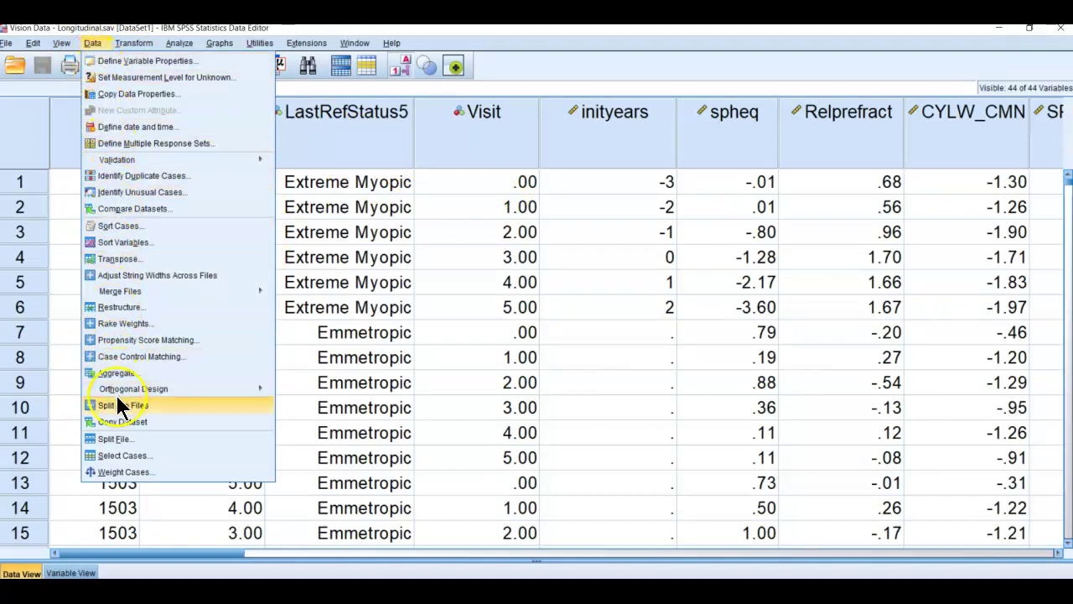
click(117, 456)
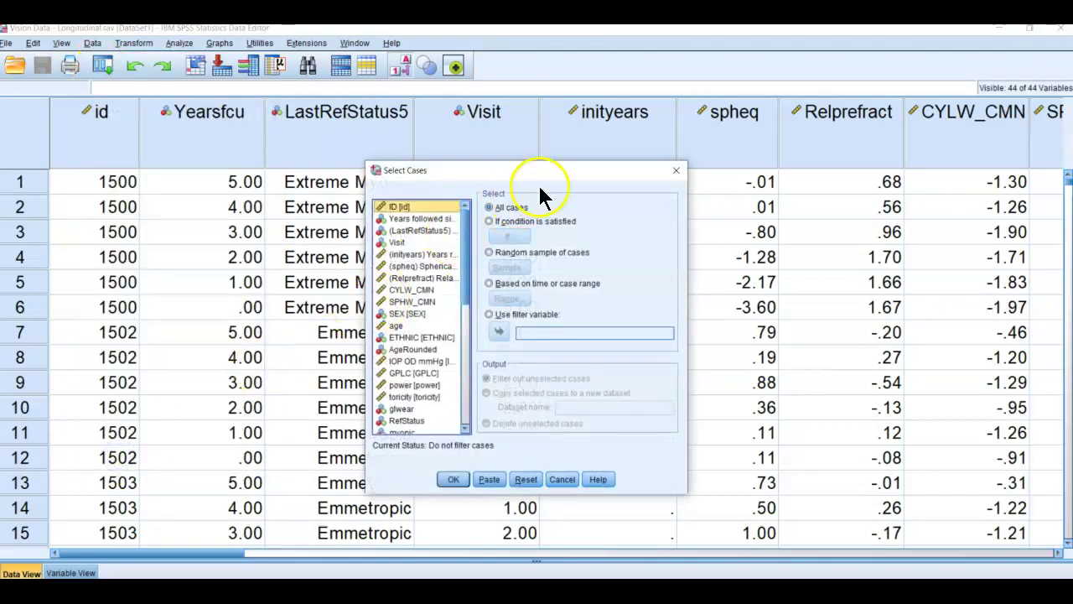
click(491, 221)
click(512, 236)
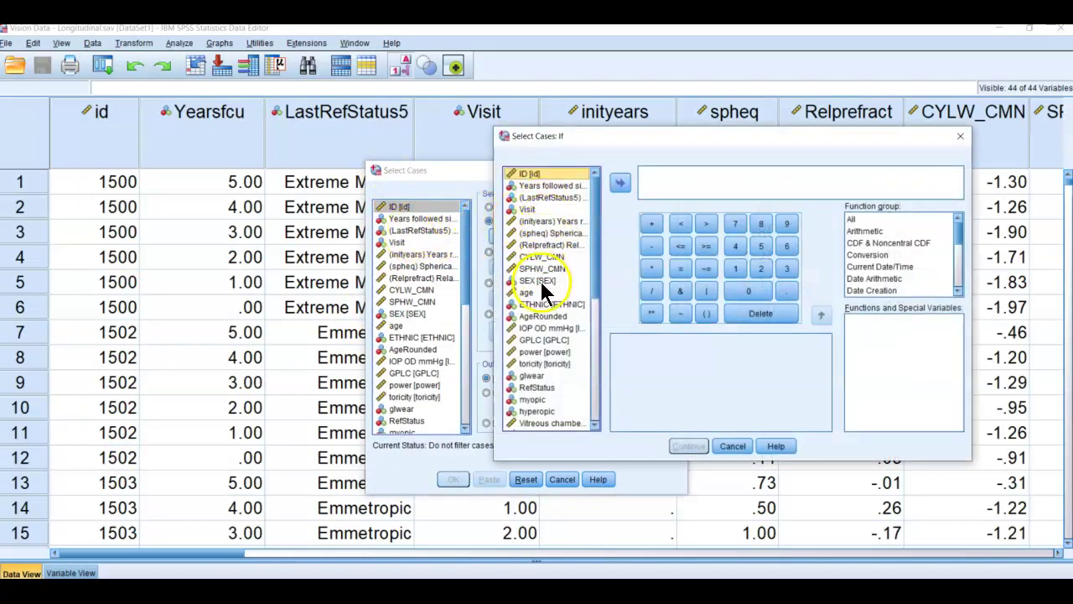
click(528, 210)
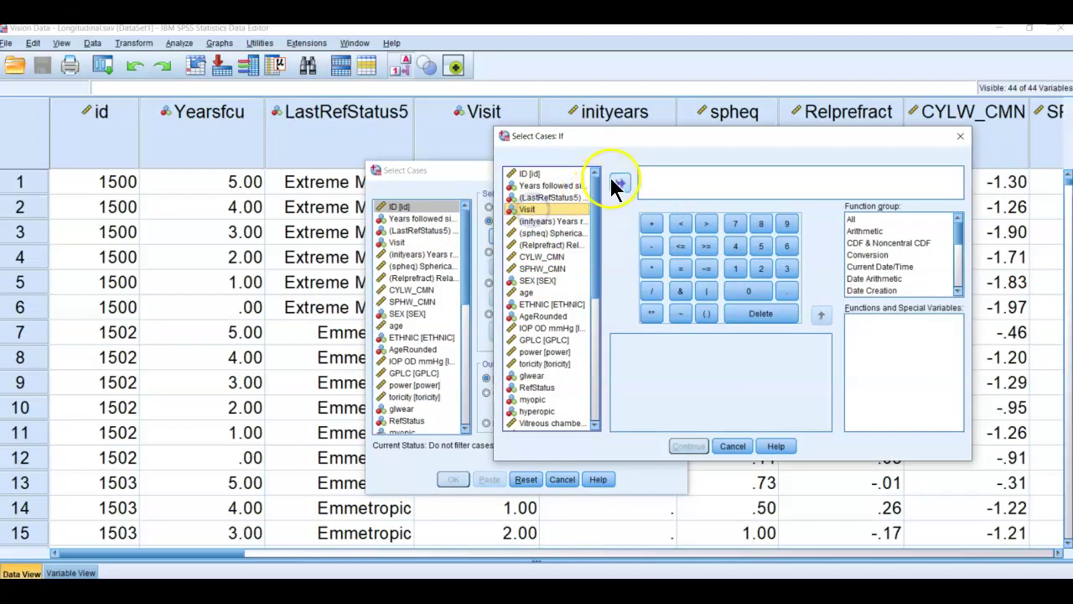
click(620, 182)
click(680, 268)
click(749, 291)
click(695, 443)
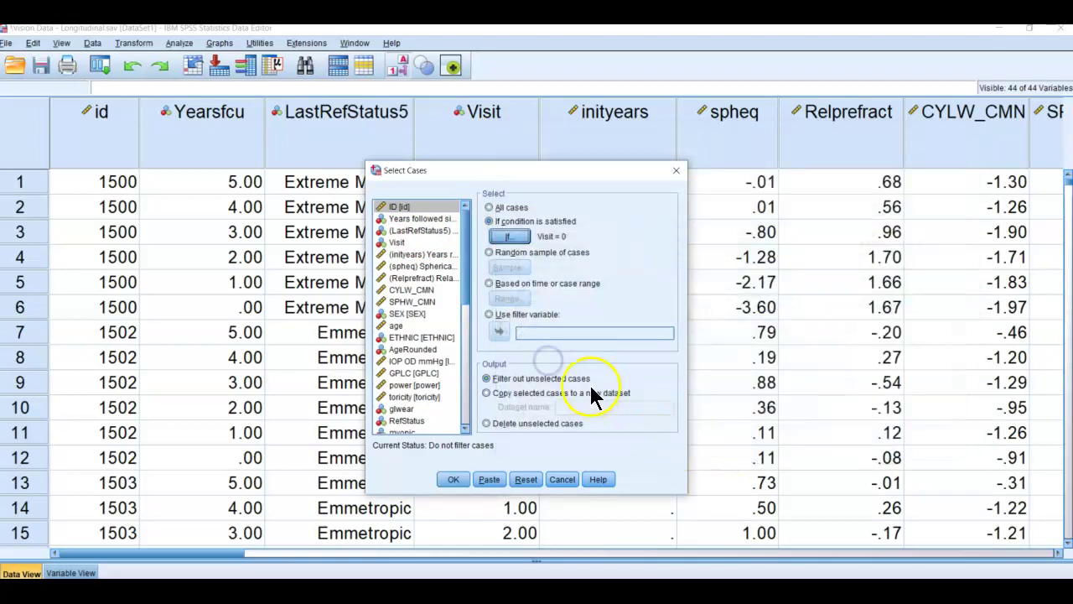
click(453, 478)
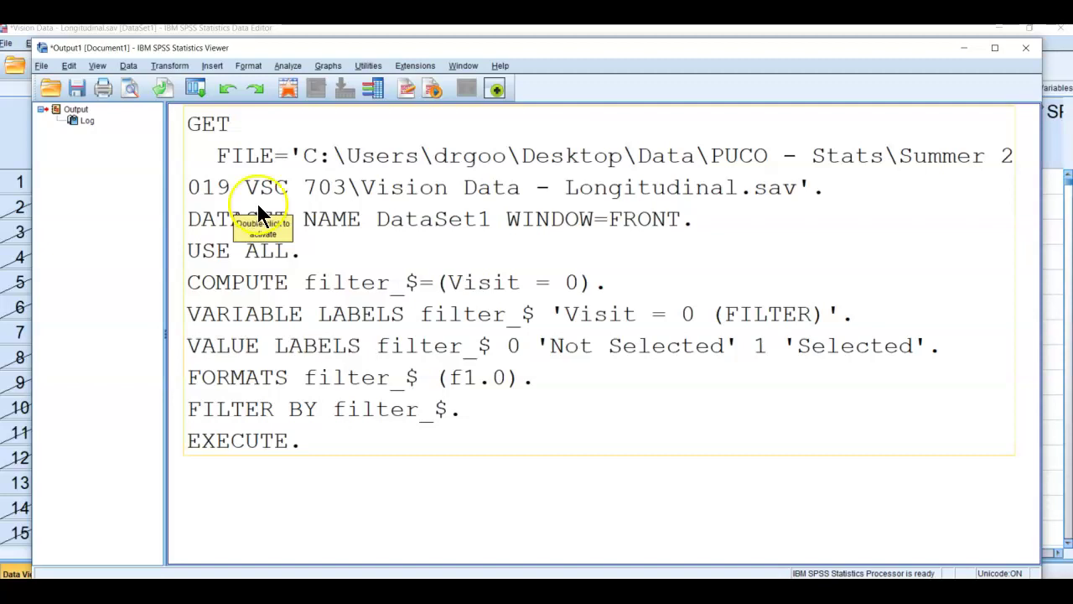
Set up Crosstabs with ETHNIC as the row variable and LastRefStatus5 as the column variable
click(288, 66)
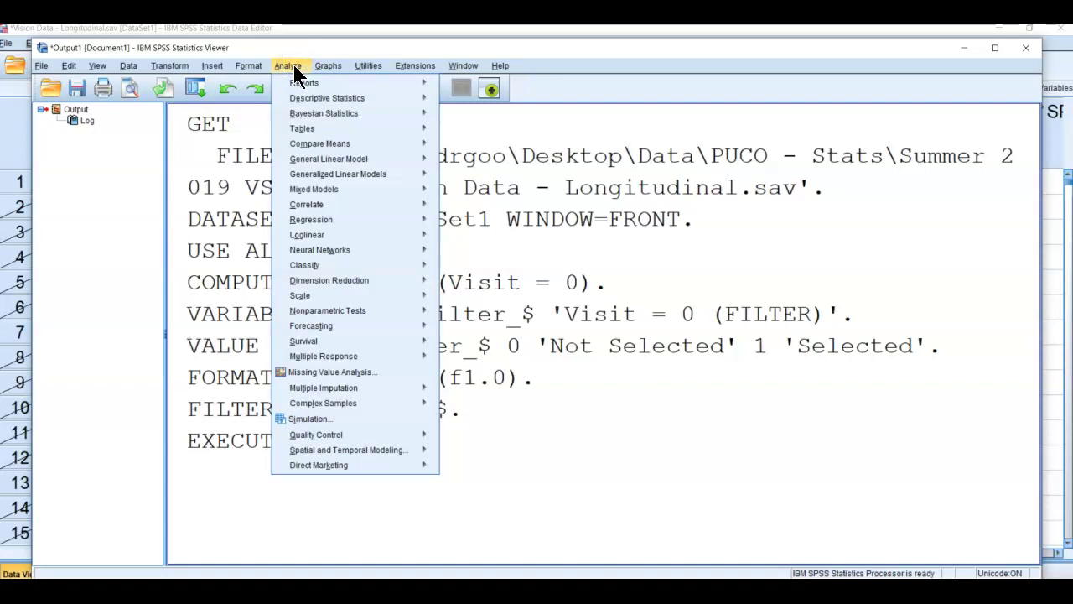
mouse_move(353, 156)
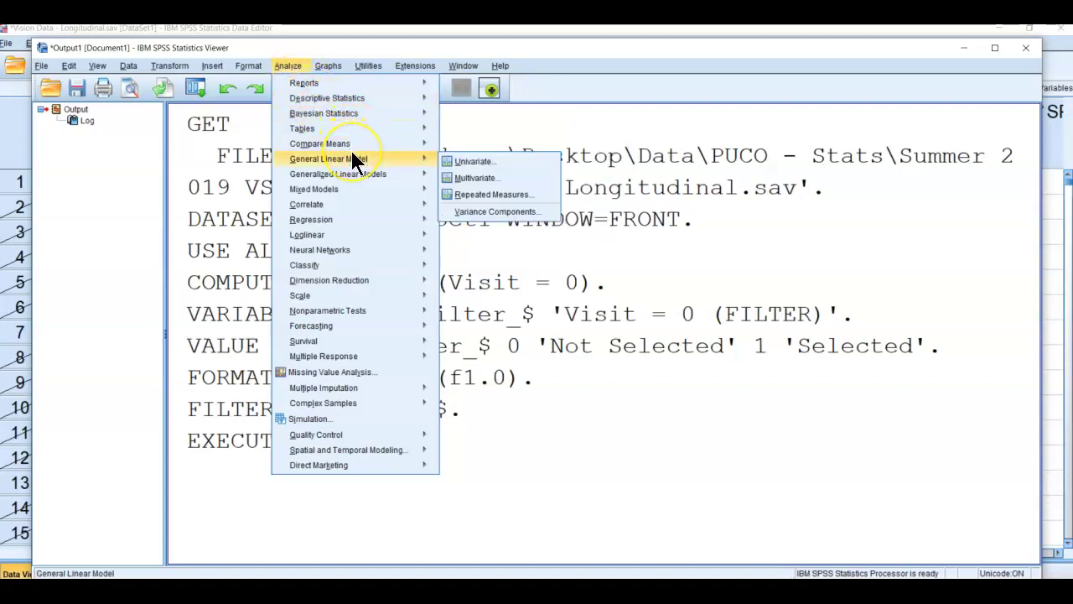
mouse_move(349, 100)
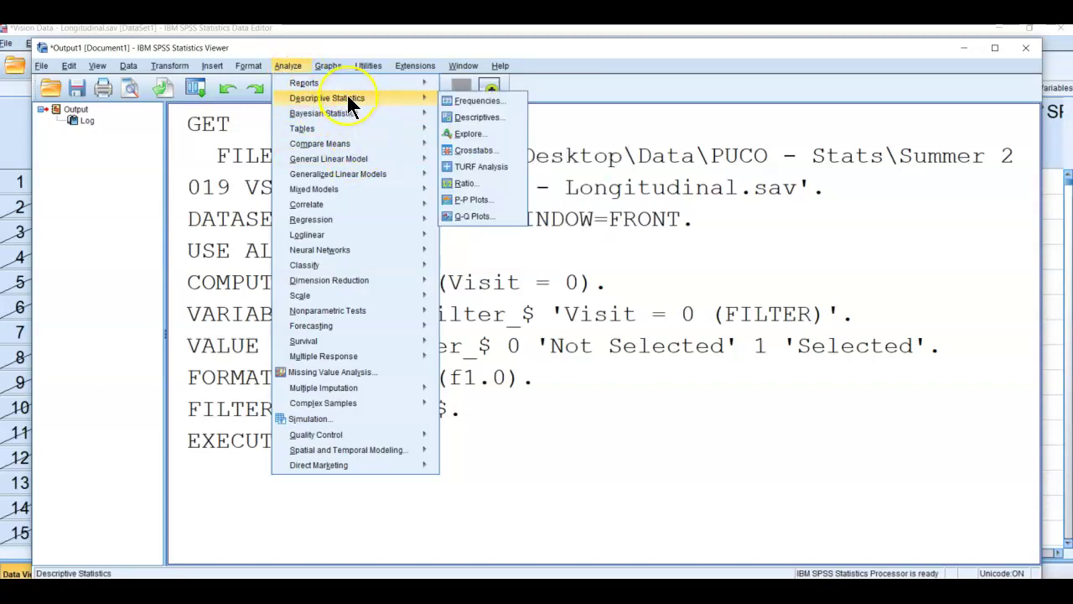
click(474, 157)
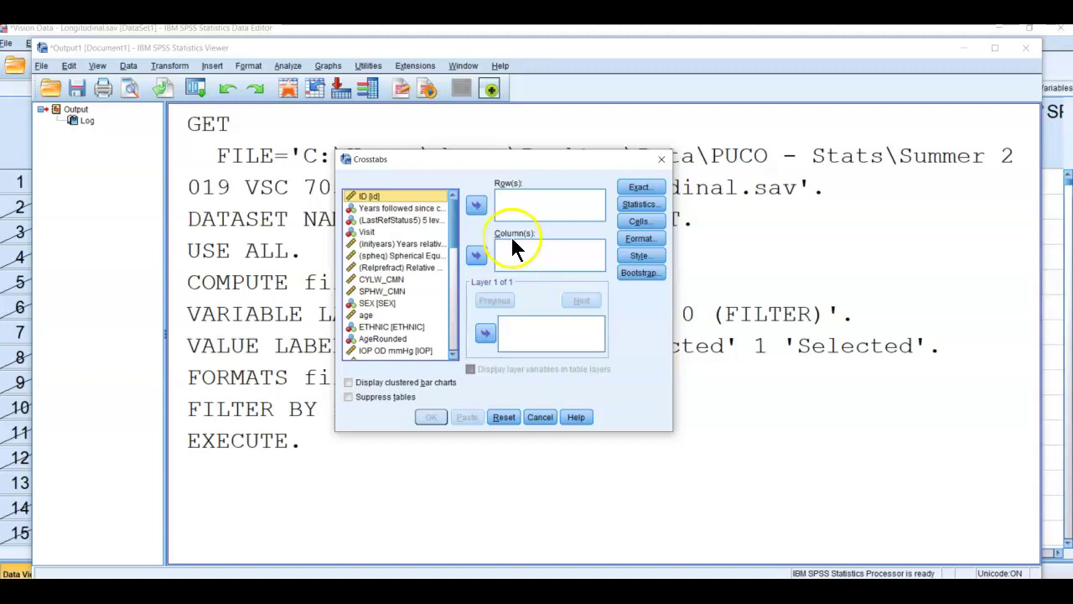
click(402, 220)
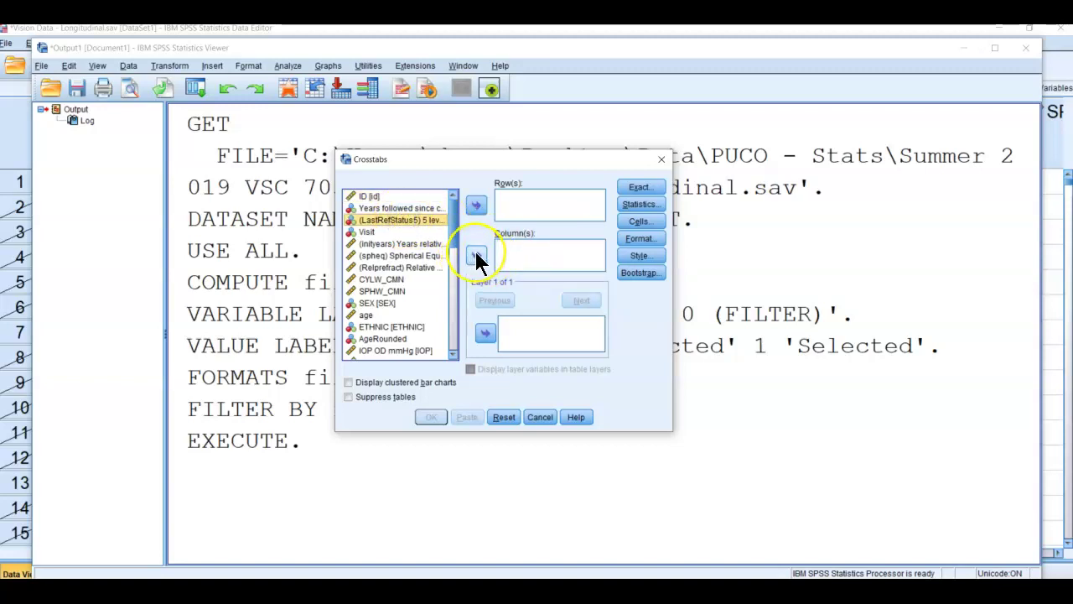
click(382, 218)
click(476, 256)
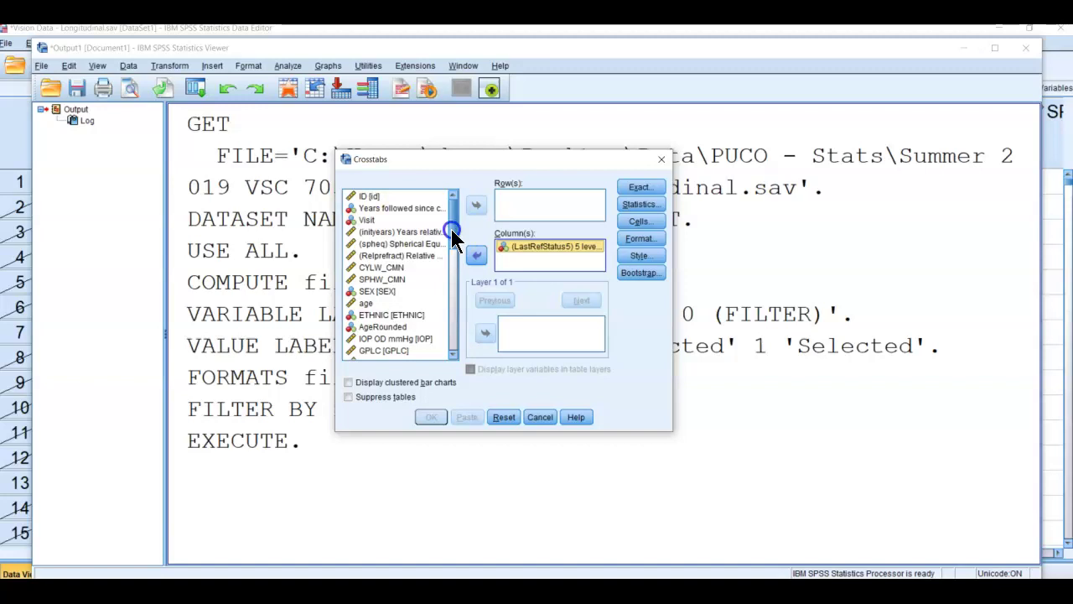
drag(451, 229, 451, 247)
click(409, 254)
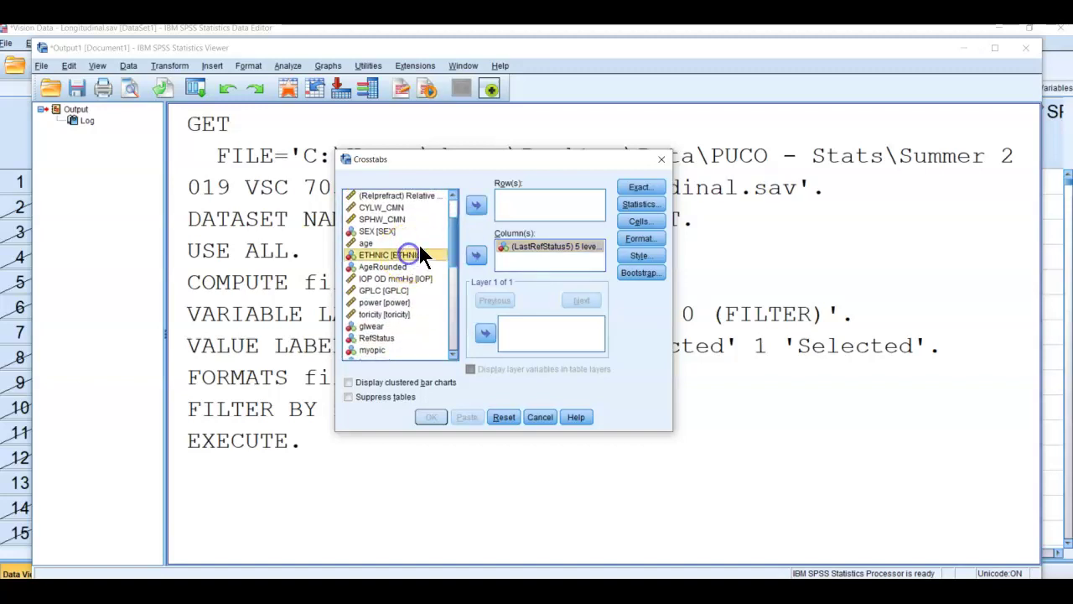
click(475, 205)
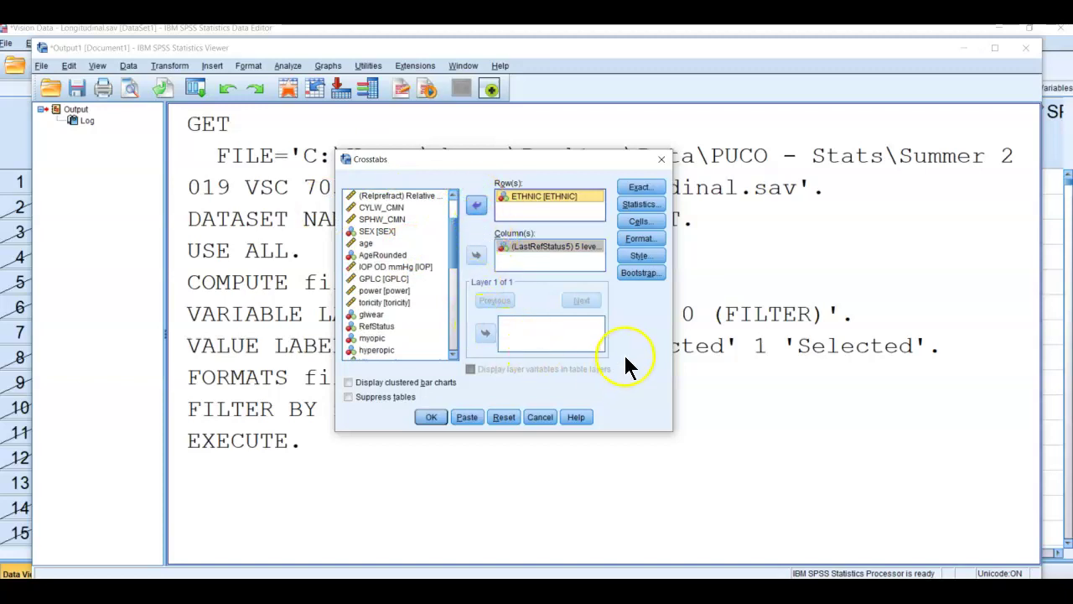
Turn on the Chi-square test in the Crosstabs statistics options
click(639, 201)
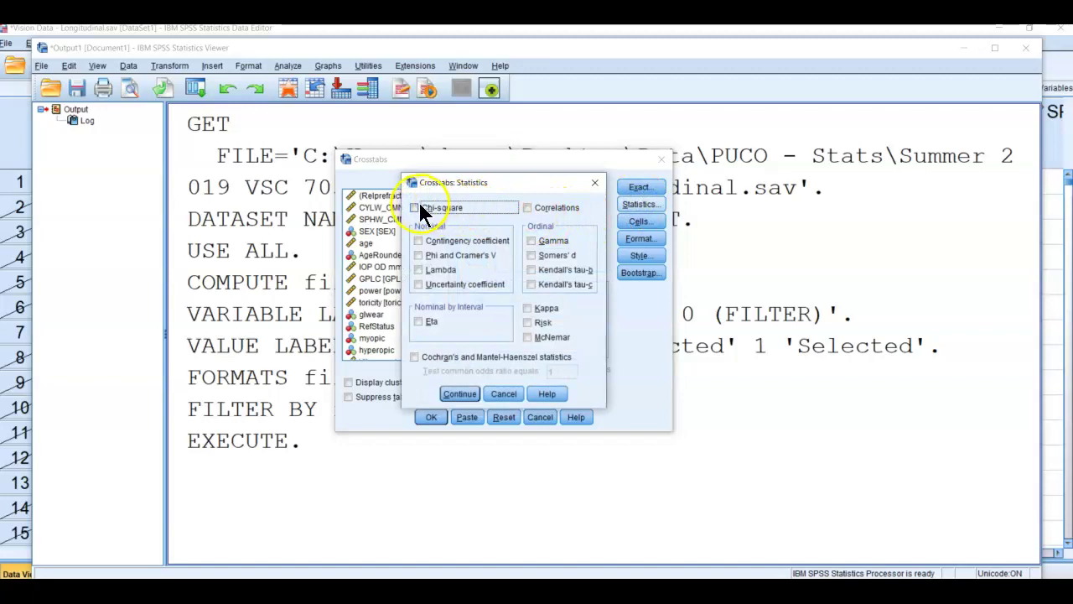
click(415, 207)
click(458, 392)
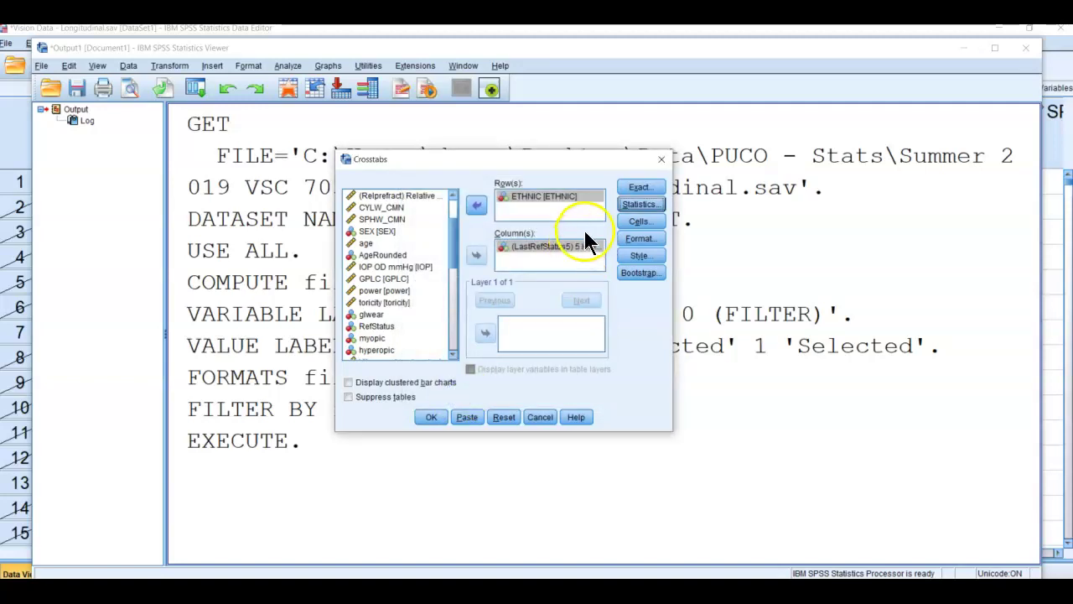
Show observed and expected counts, row percentages and adjusted standardized residuals in the crosstab cells
click(639, 223)
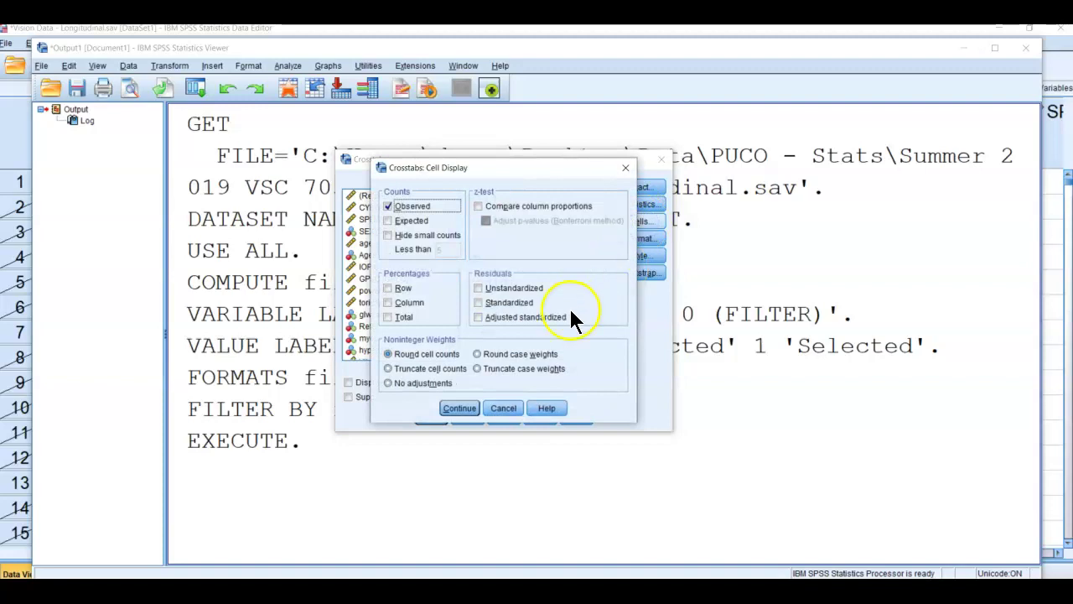
click(391, 220)
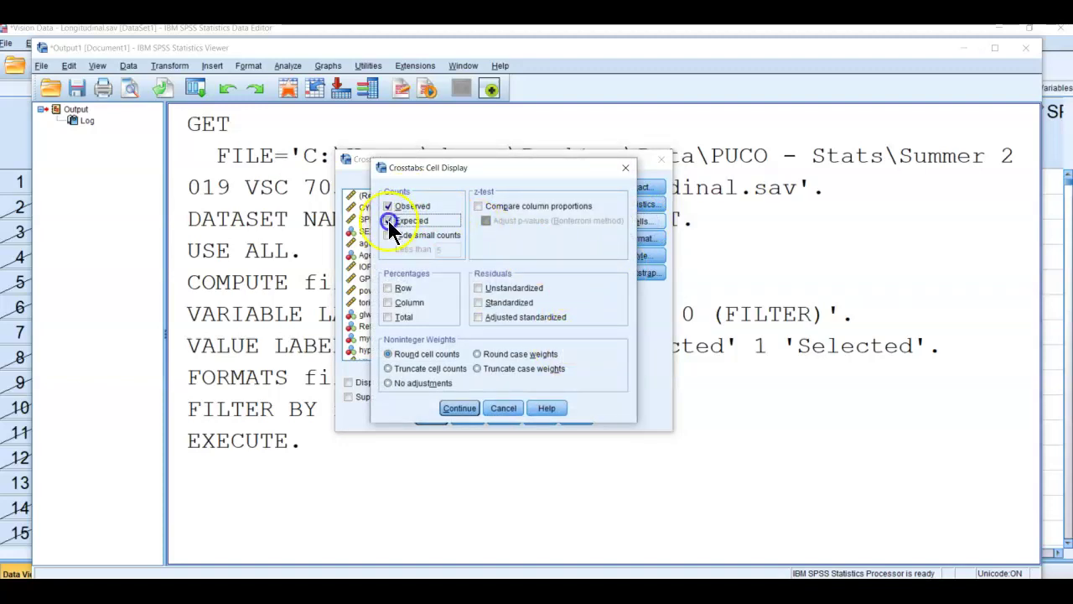
click(387, 288)
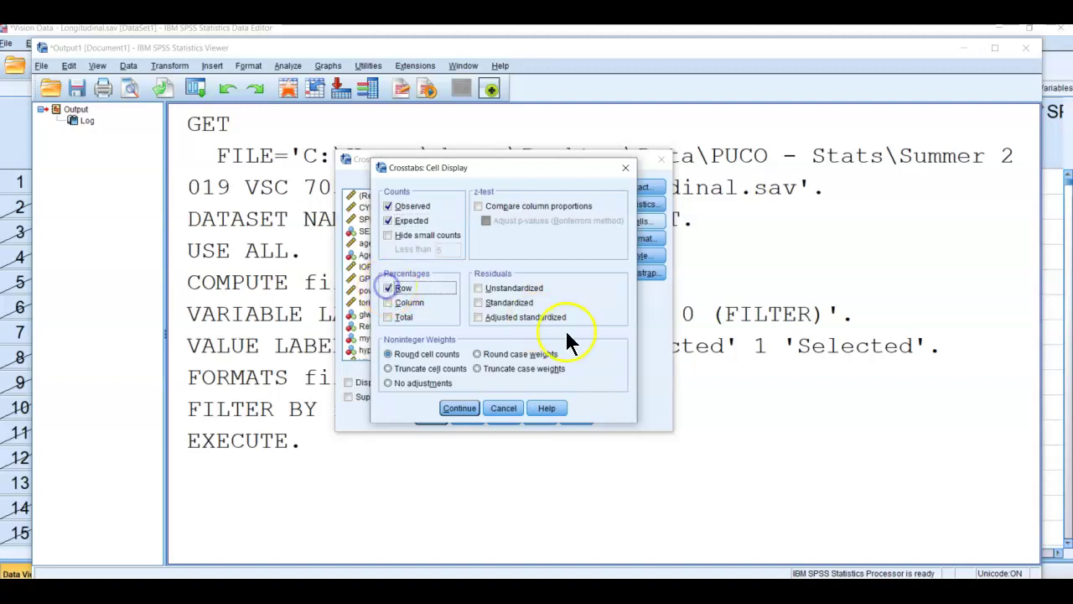
click(507, 304)
click(479, 317)
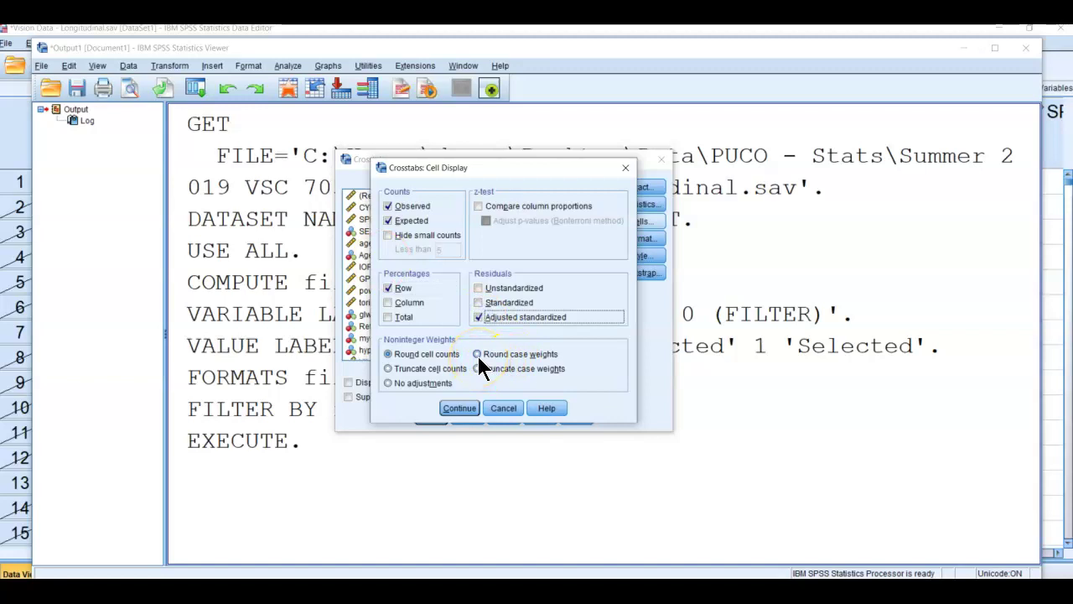
click(459, 408)
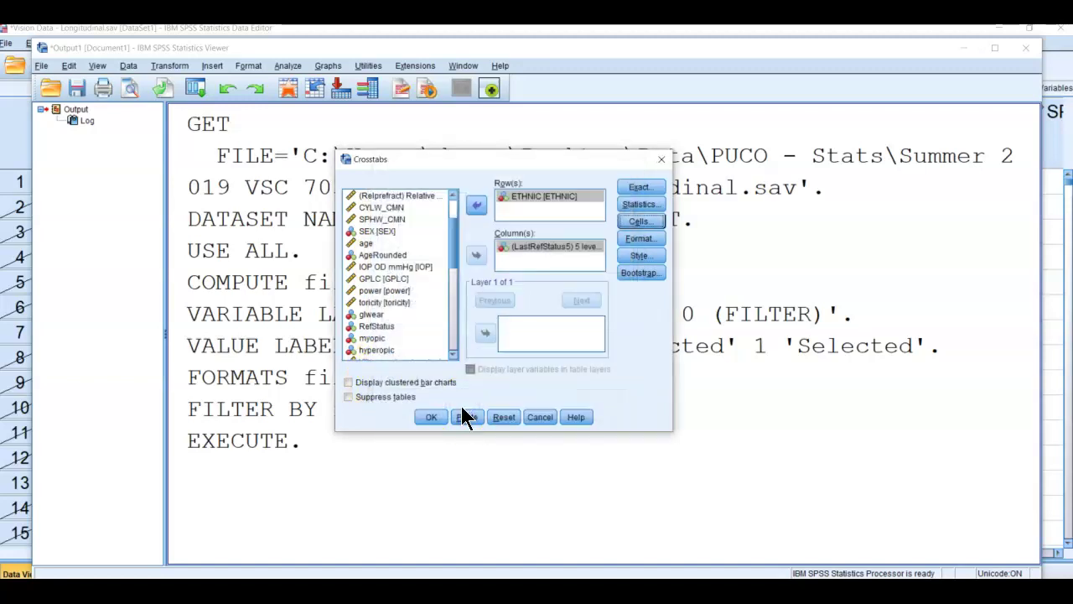
Run the ETHNIC by LastRefStatus5 crosstab, then briefly look through the Edit and View menus
click(428, 416)
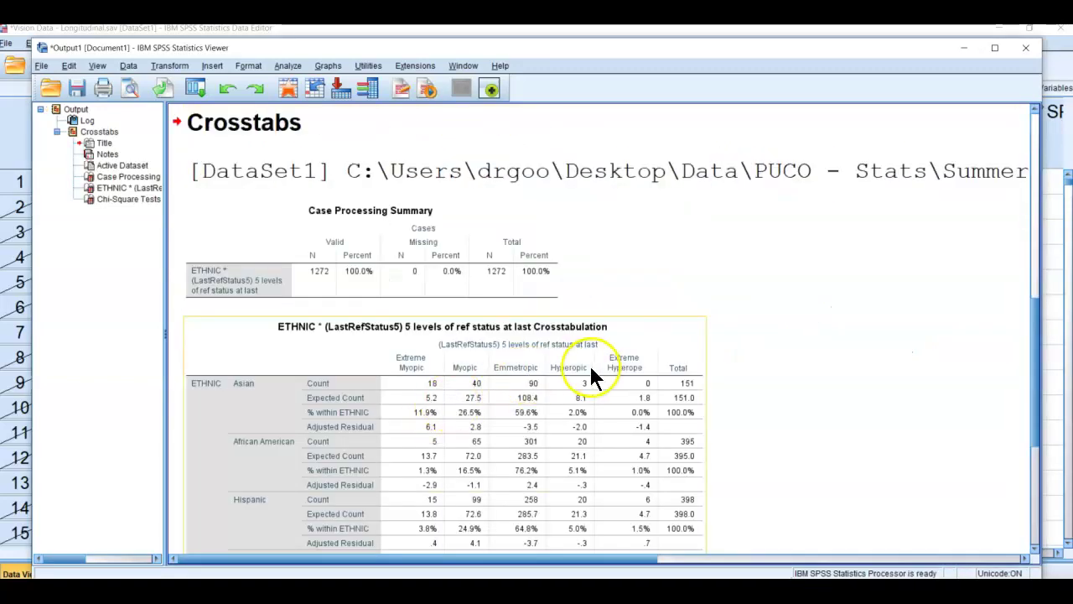
click(69, 65)
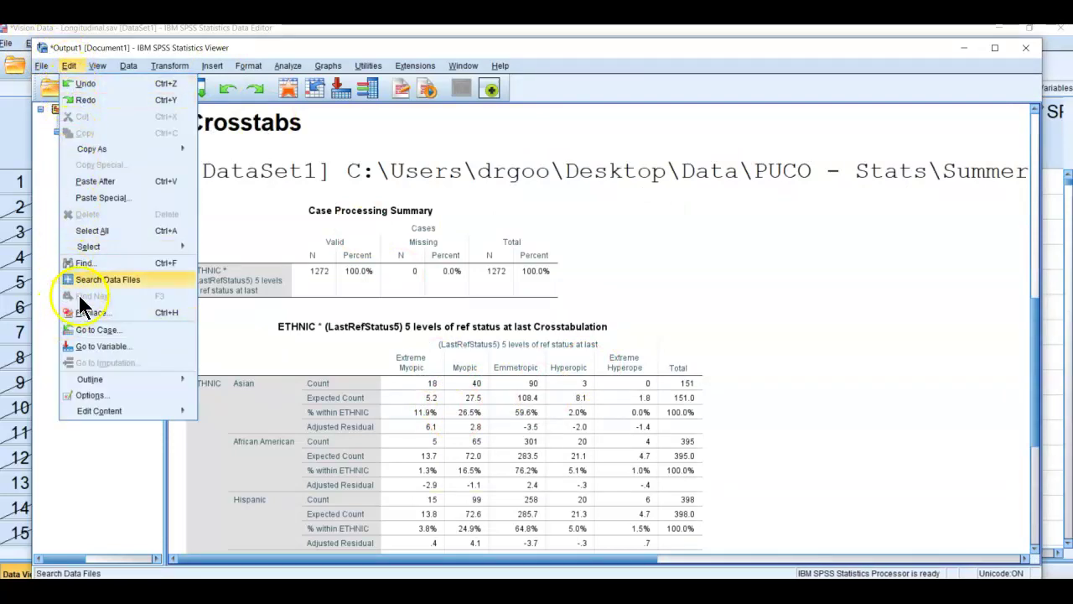
click(97, 67)
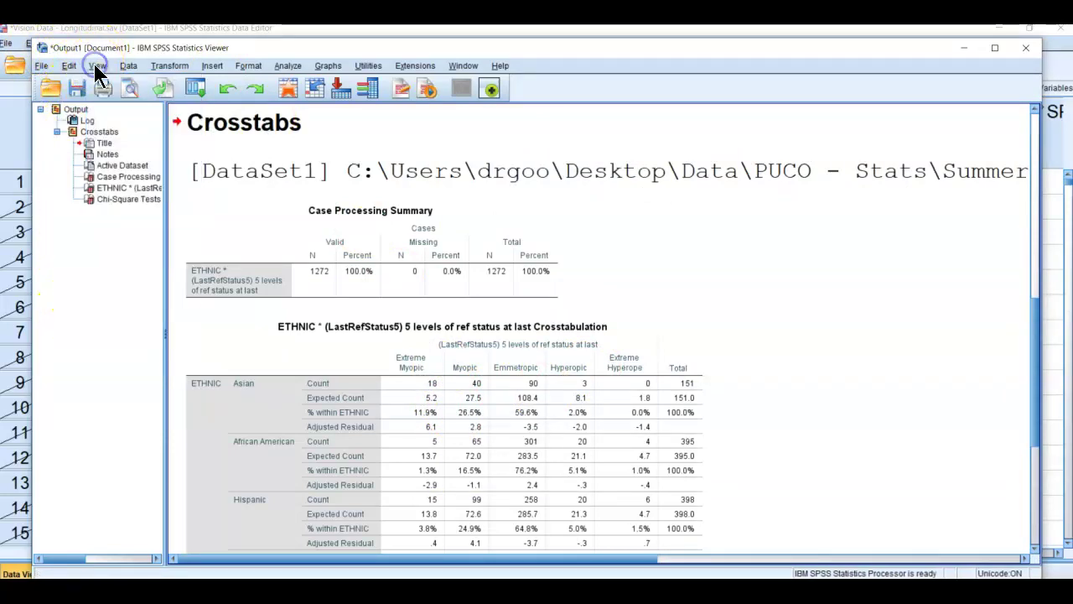
click(96, 67)
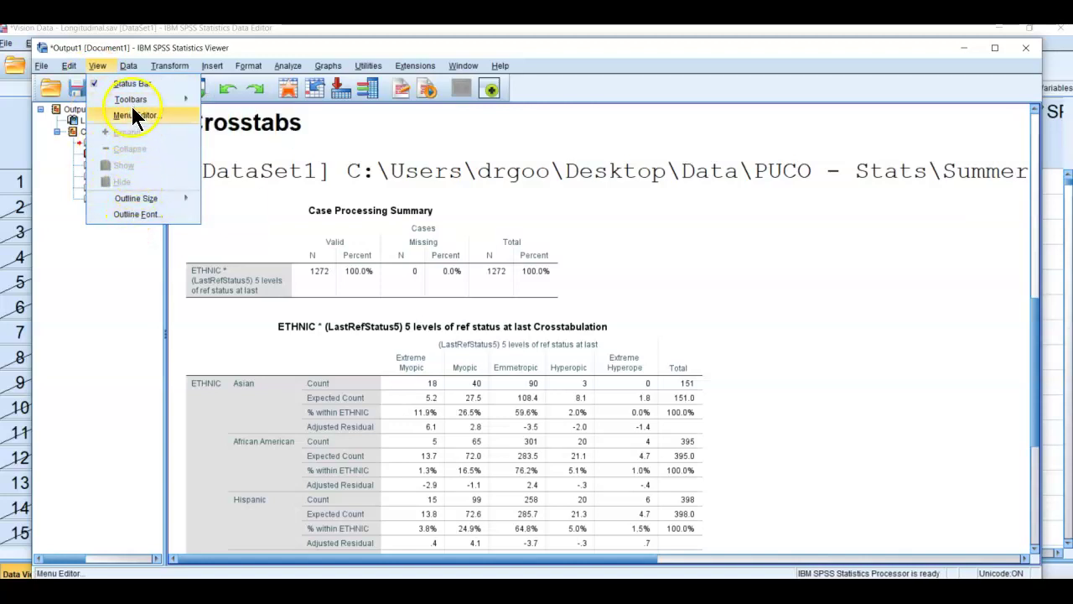
click(68, 67)
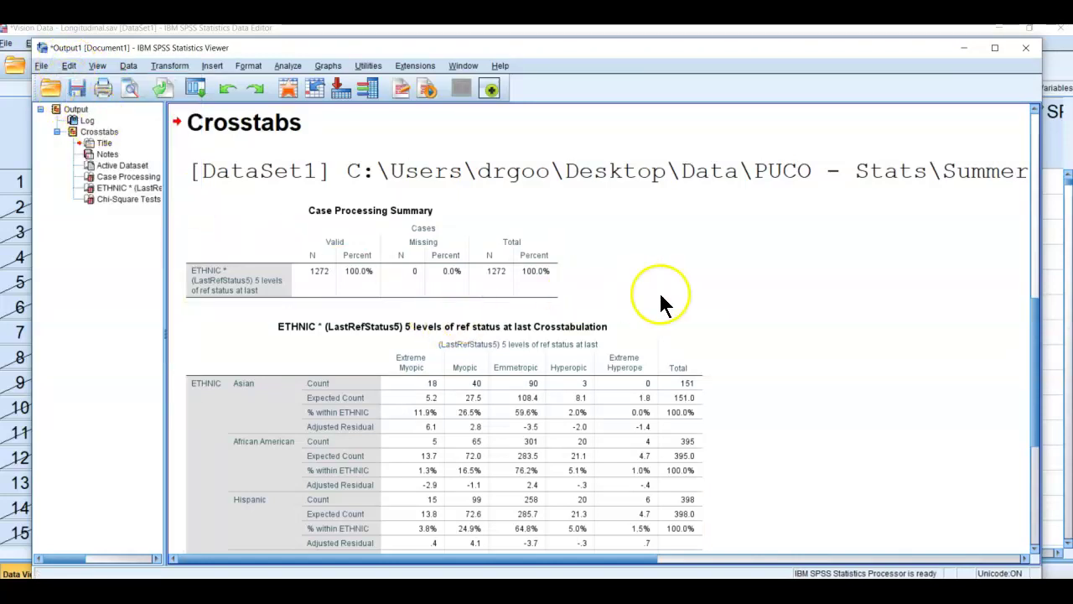
Scroll down the Viewer and select the ETHNIC by LastRefStatus5 crosstabulation table
scroll(836, 347, down, 3)
scroll(840, 349, down, 1)
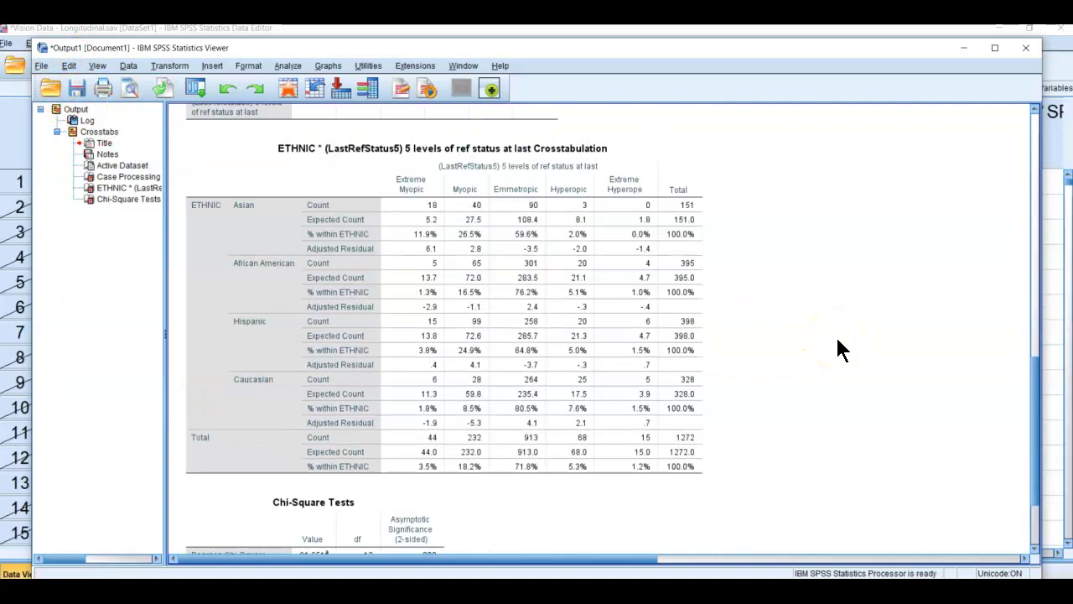
click(837, 337)
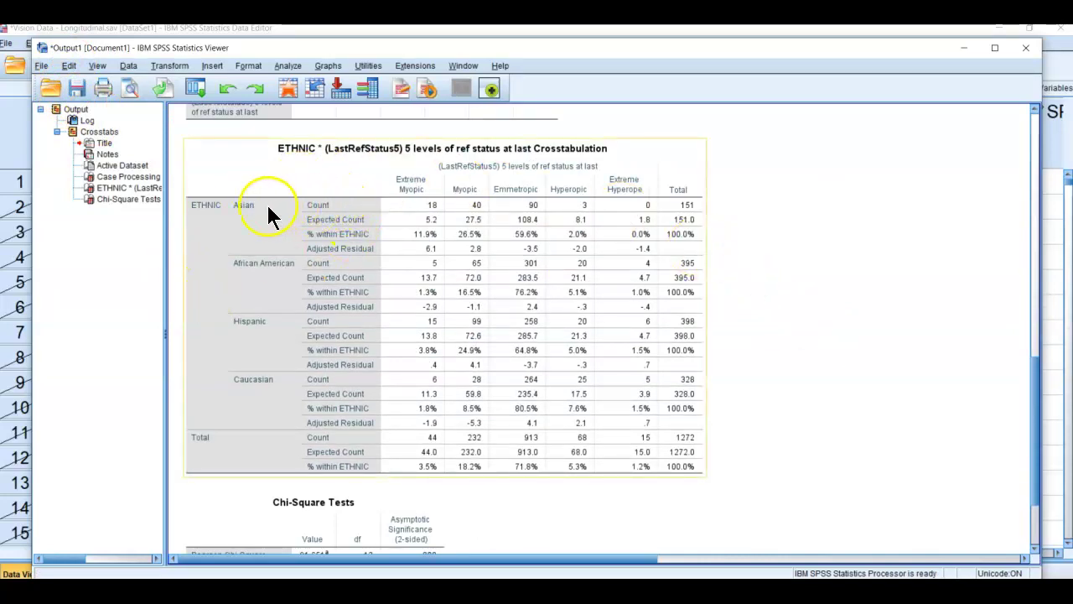
click(716, 219)
click(697, 201)
click(638, 265)
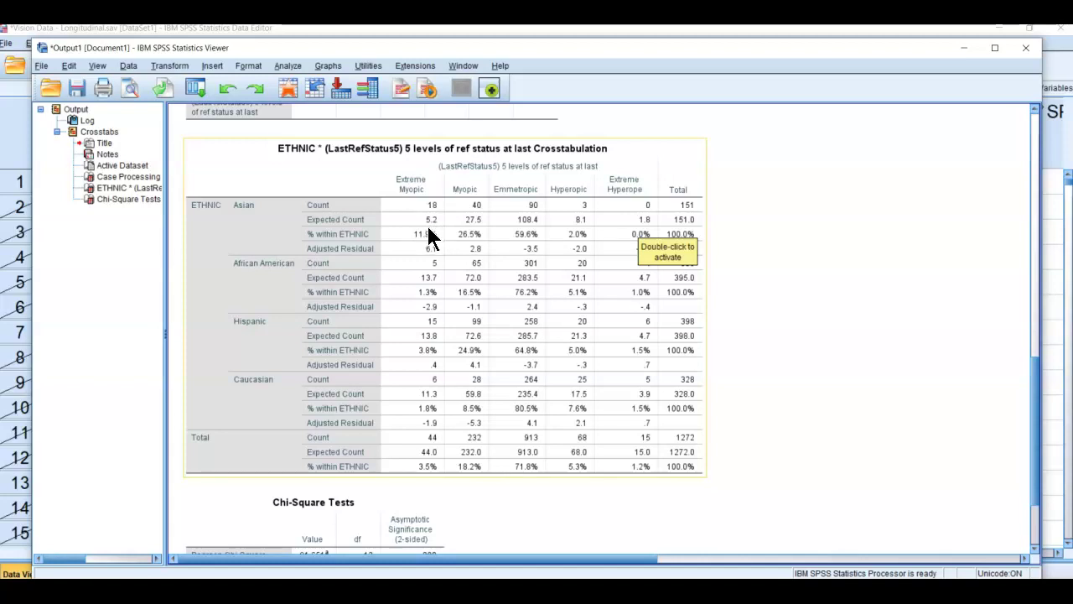
click(818, 287)
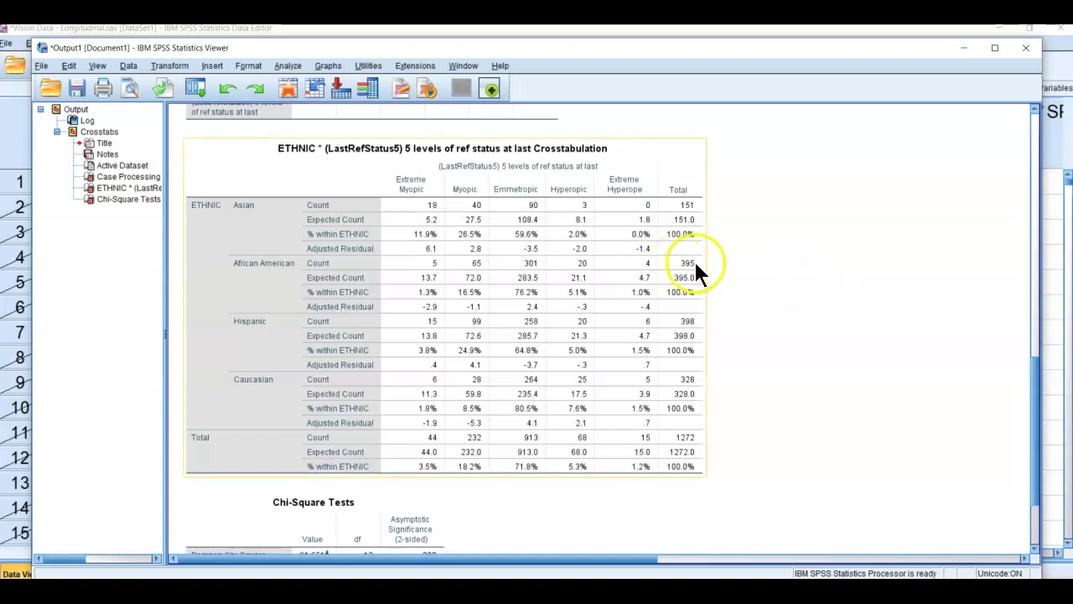
click(499, 227)
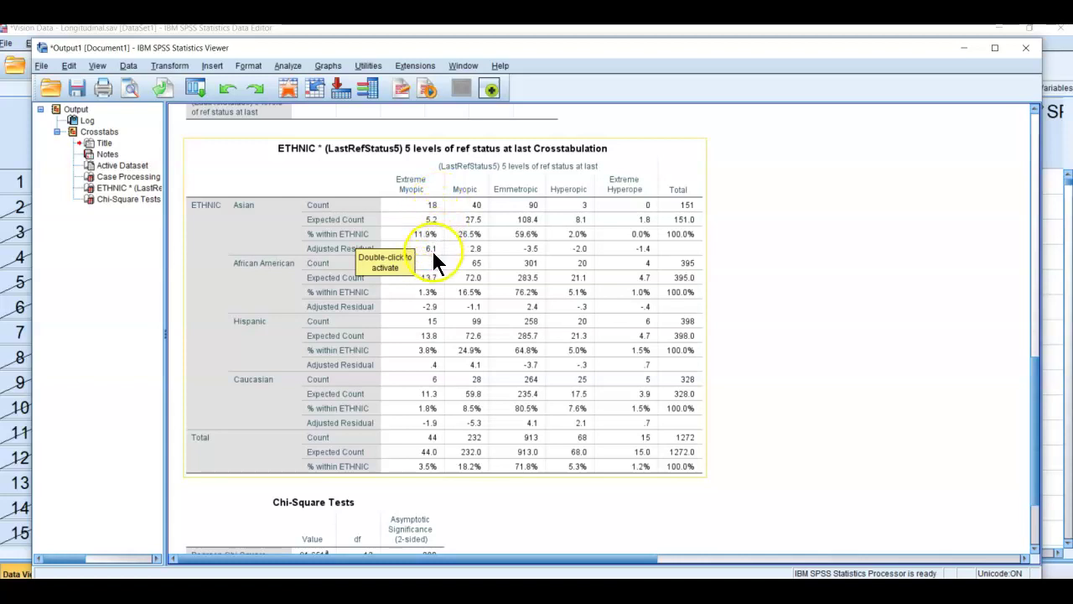
click(242, 234)
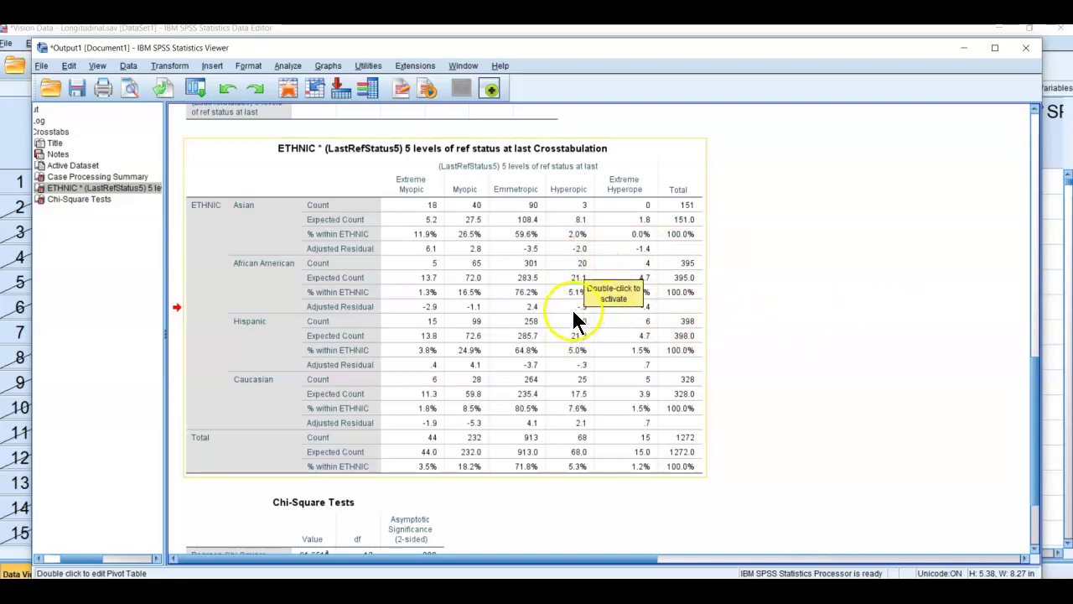
click(964, 331)
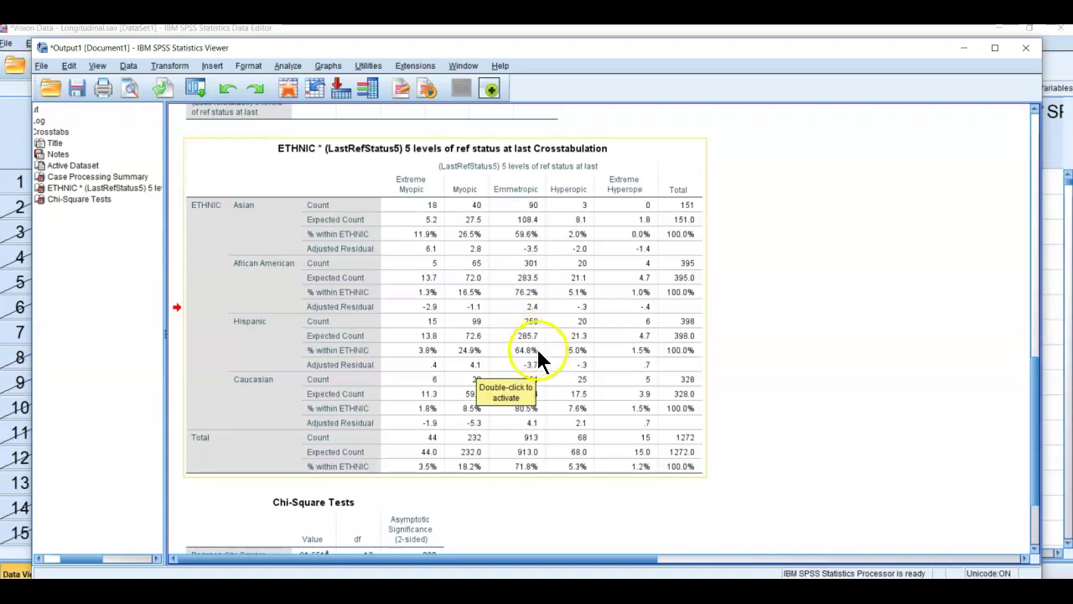
scroll(532, 364, down, 3)
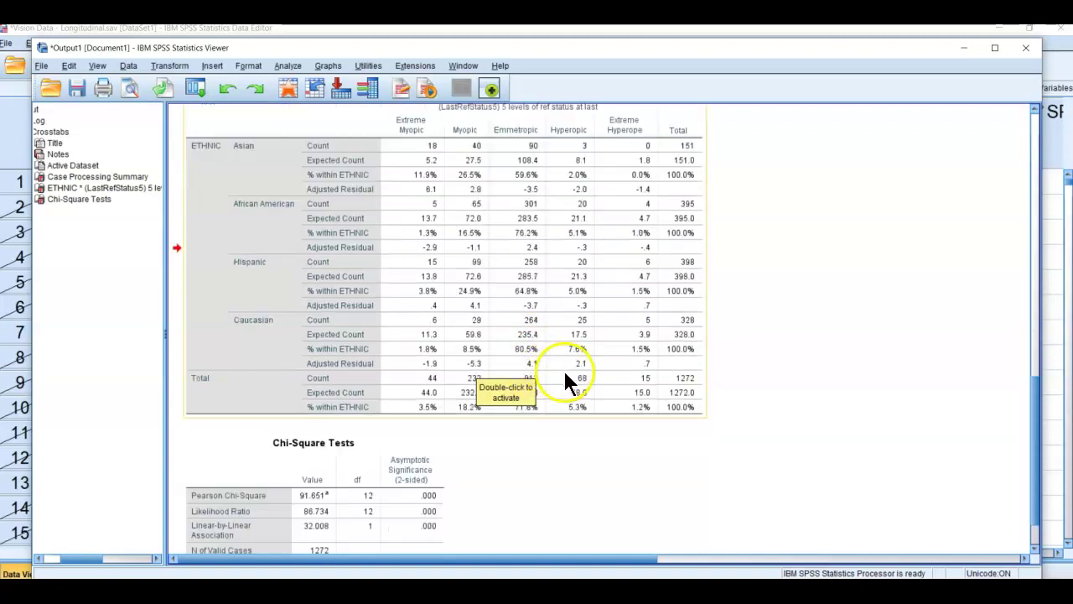
scroll(481, 259, up, 2)
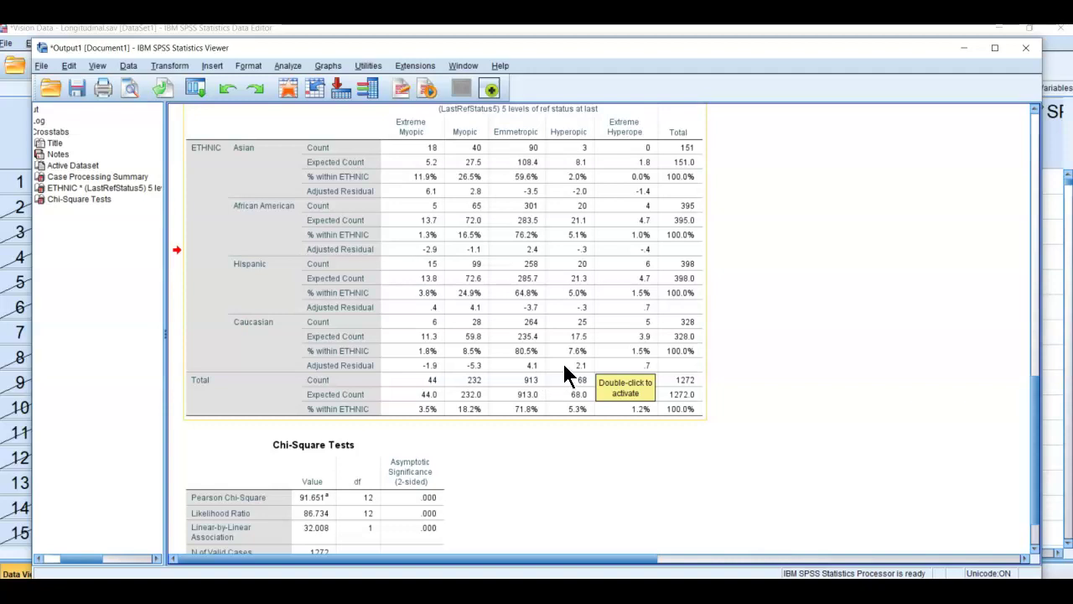
scroll(803, 385, down, 2)
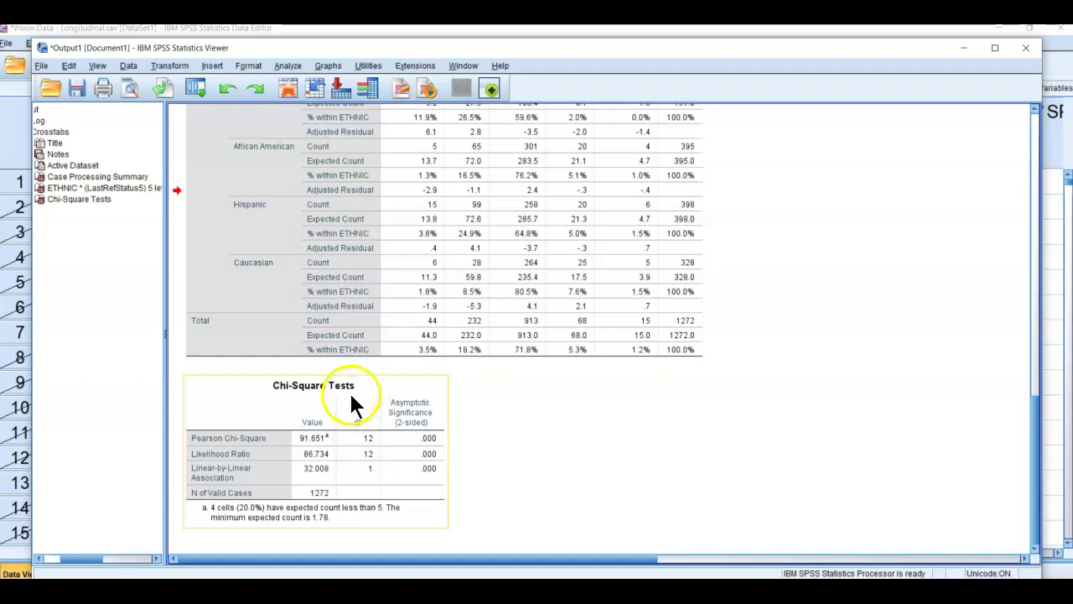
scroll(318, 335, up, 3)
click(290, 272)
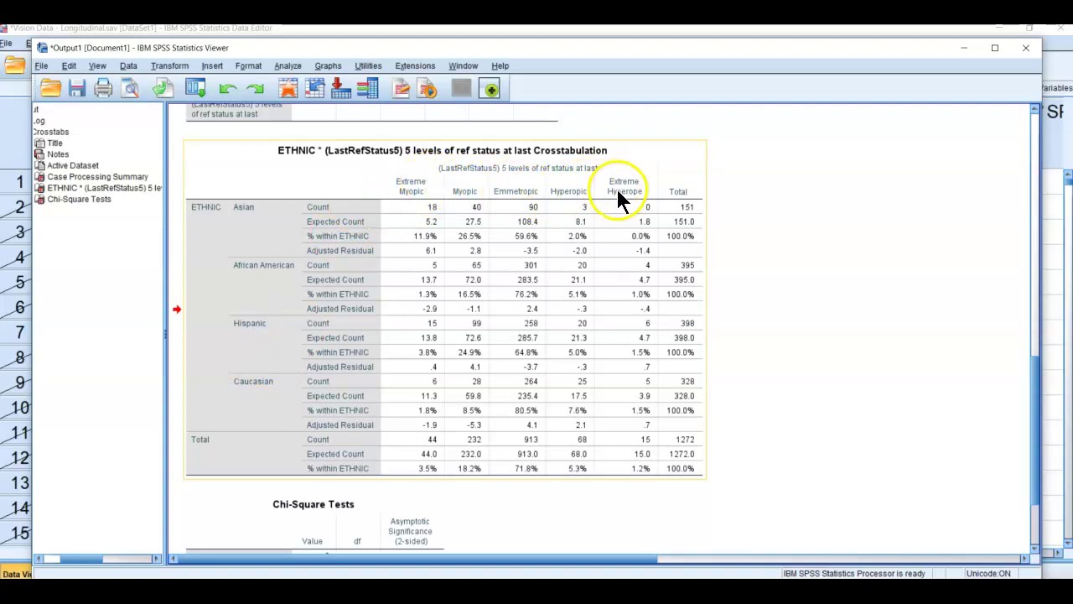
double_click(671, 205)
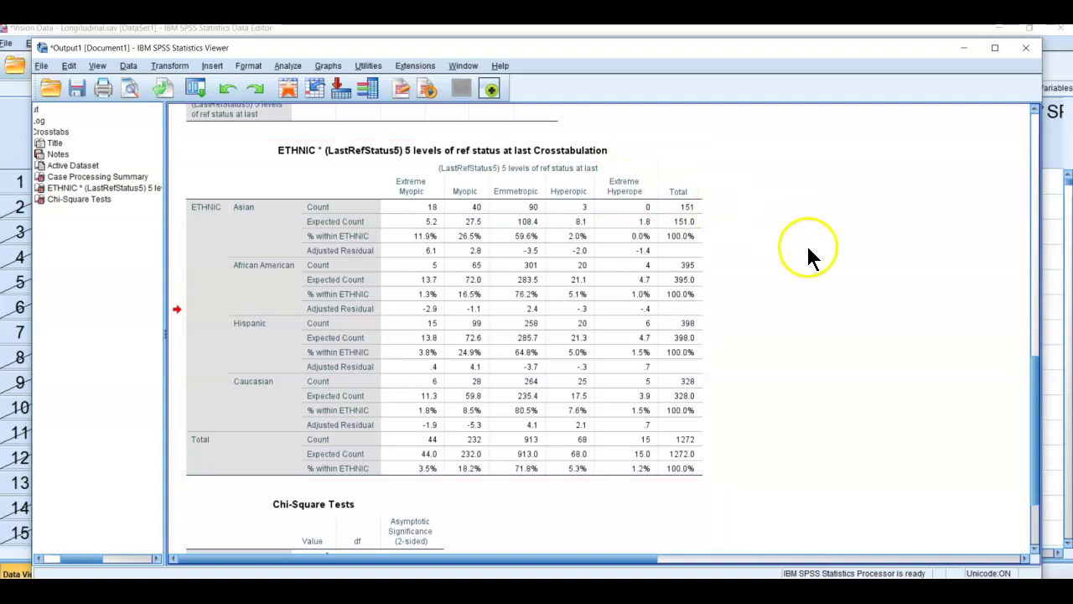
scroll(806, 251, down, 3)
click(394, 447)
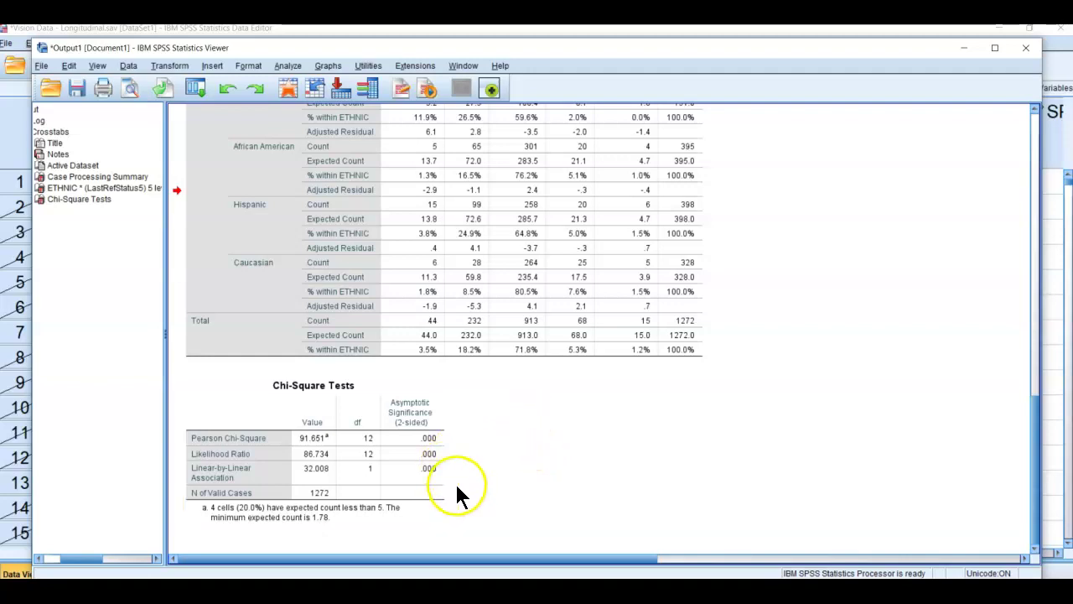
scroll(457, 485, up, 3)
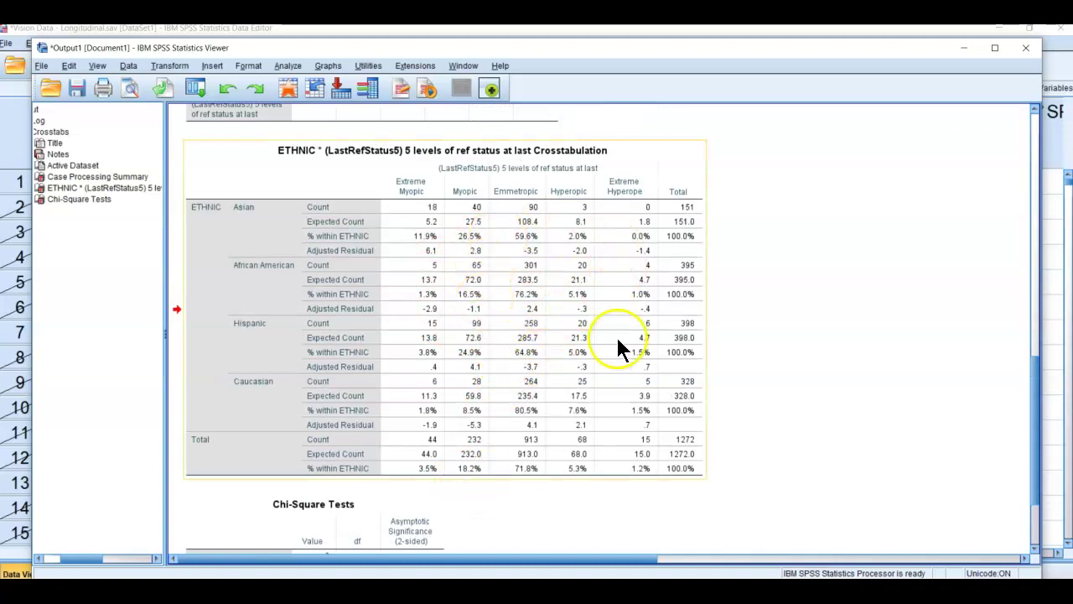
scroll(554, 375, down, 3)
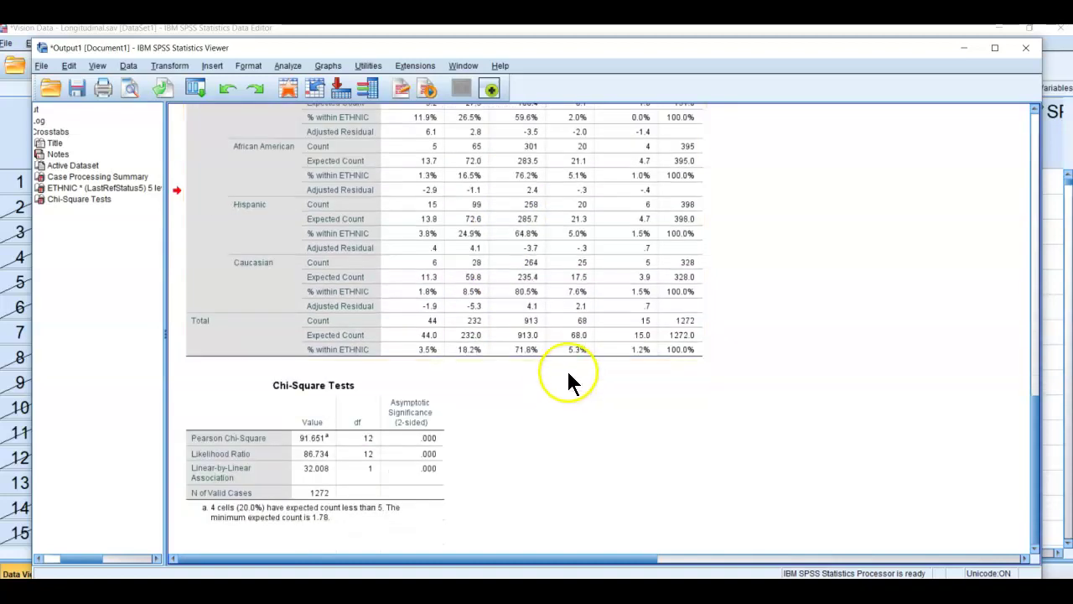